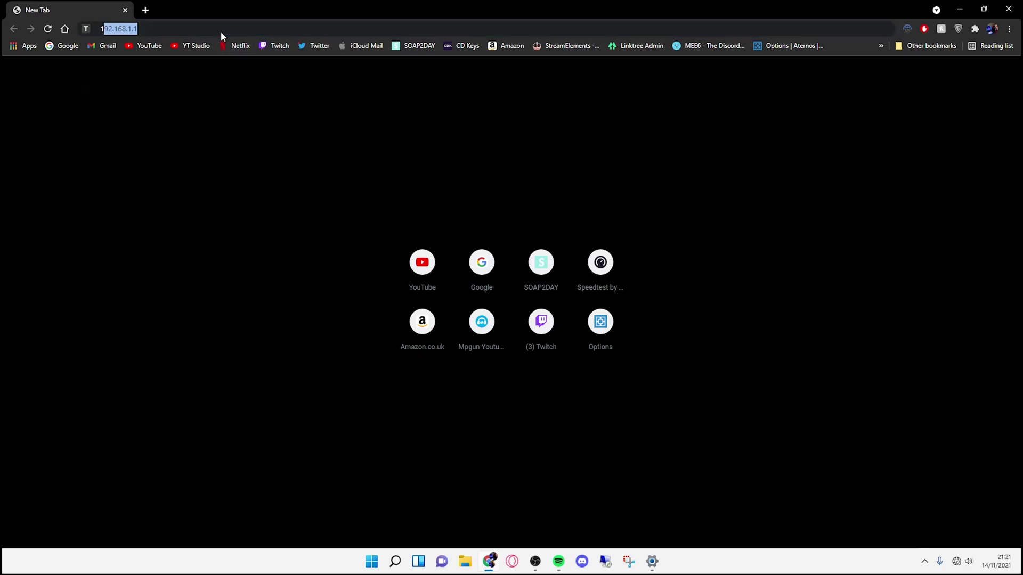
Enter 192.168.1. in Chrome's address bar to find the hub's manager page
text(92.1)
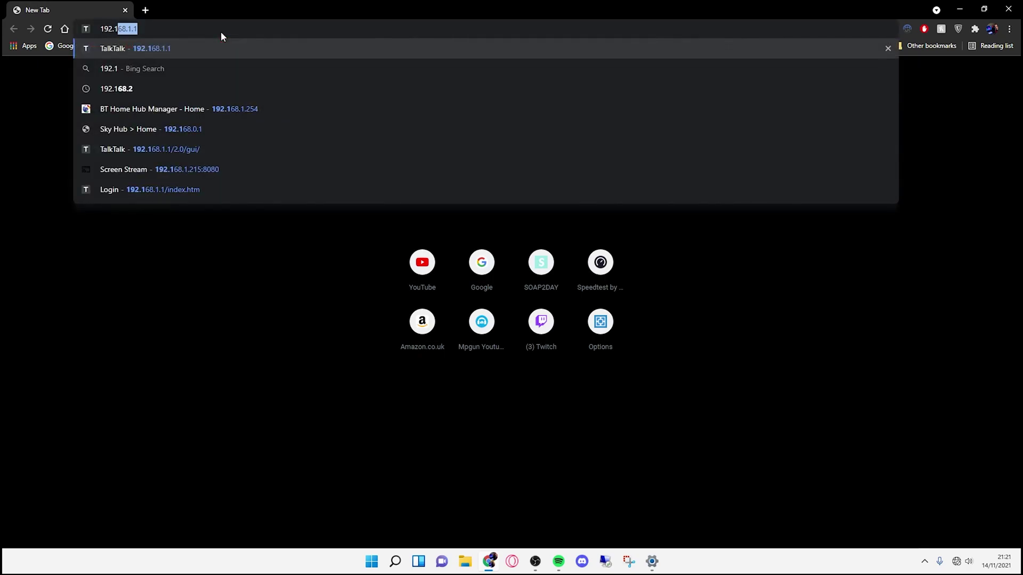
text(68.1.)
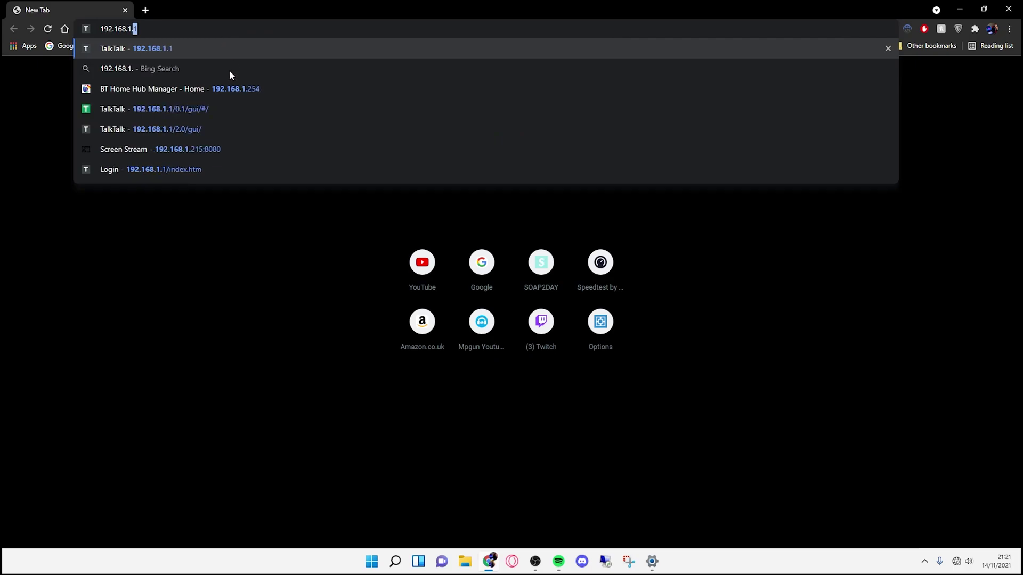
Open BT Home Hub Manager at 192.168.1.254 and log in to Advanced Settings with the admin password
click(271, 88)
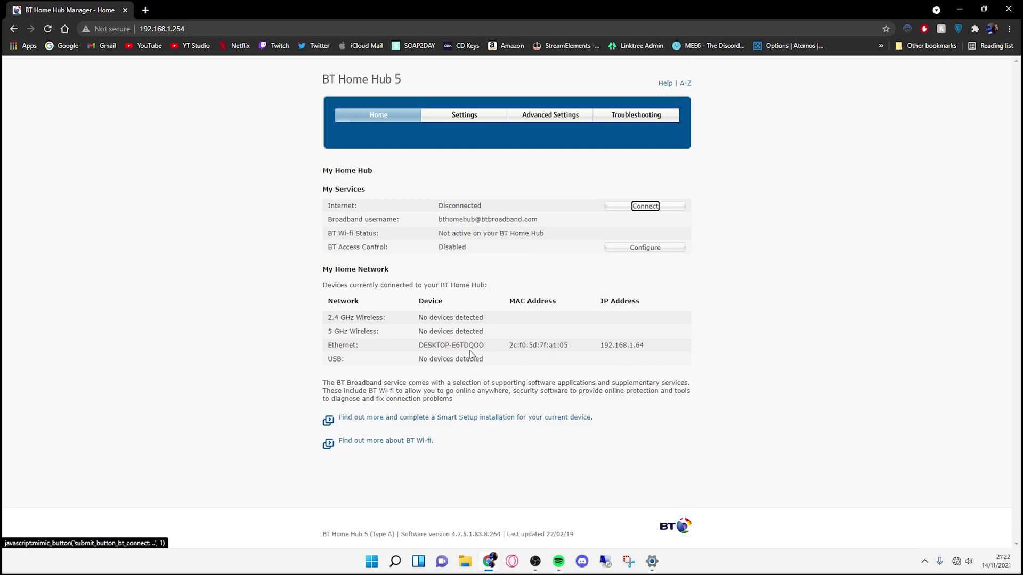
click(445, 356)
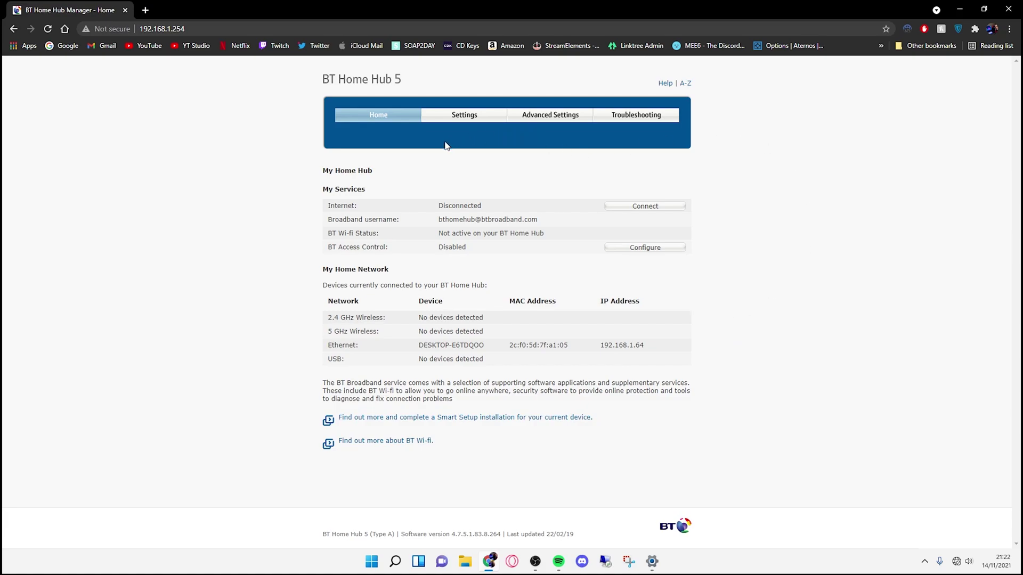
click(551, 115)
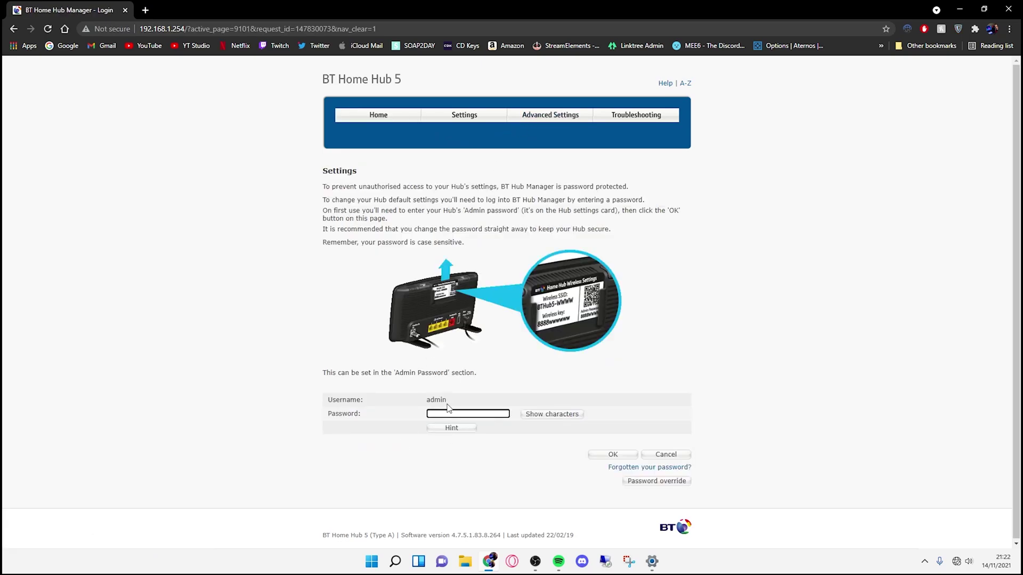
text(•)
click(612, 455)
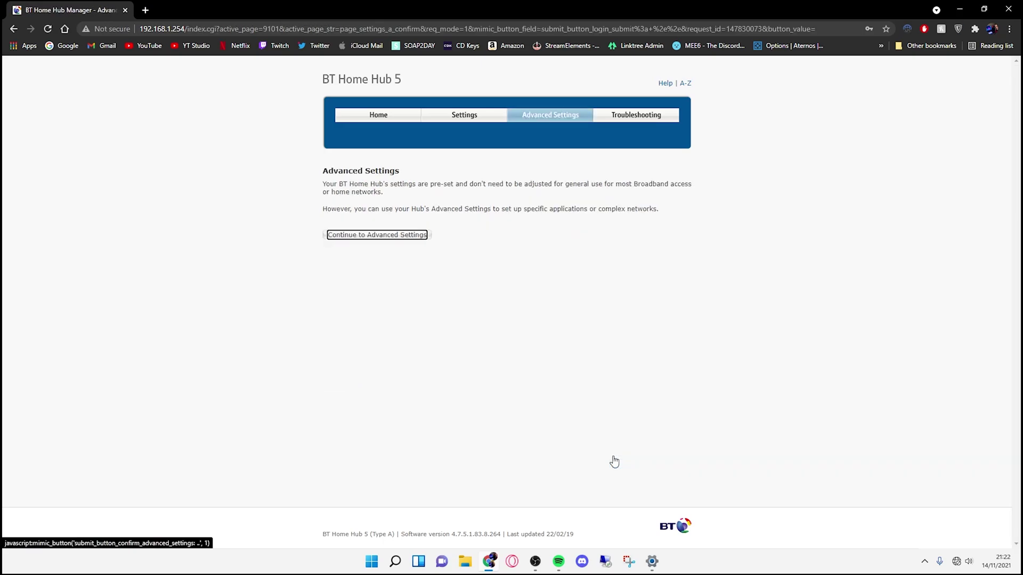
click(402, 237)
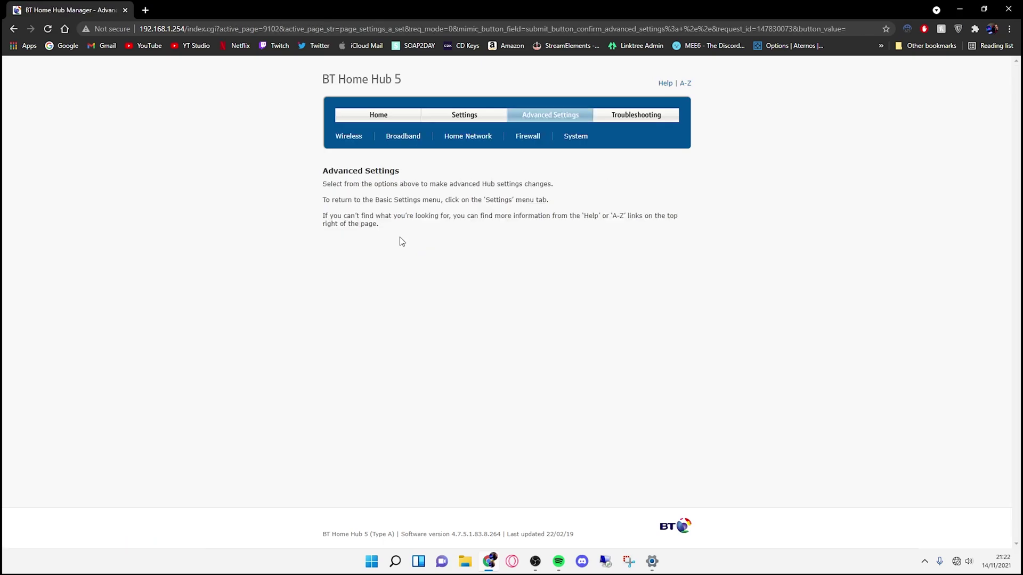
key(alt+Tab)
Open the Wireless settings and look over both the 2.4 GHz and 5 GHz network pages
click(349, 139)
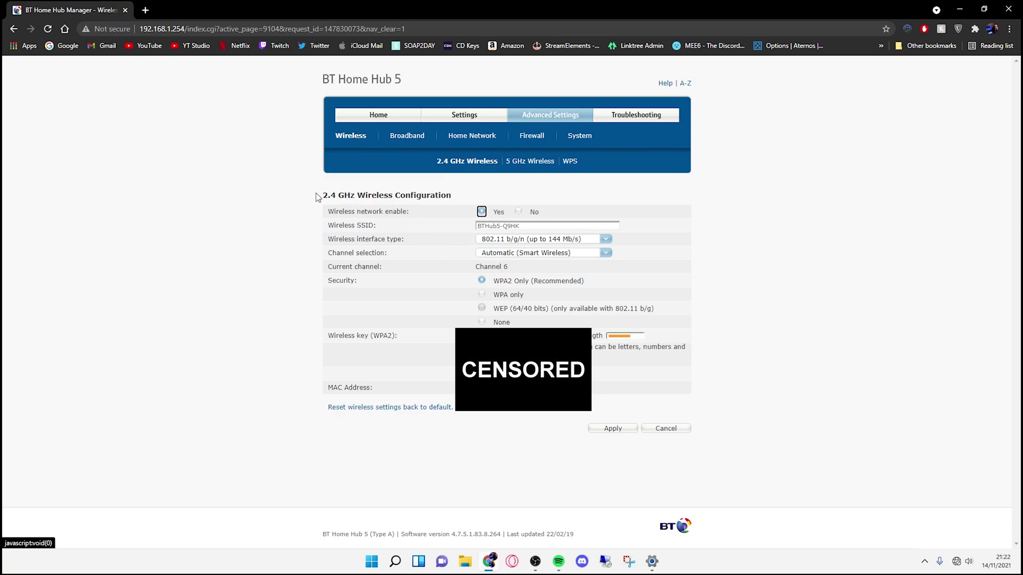
drag(319, 196, 415, 201)
click(529, 161)
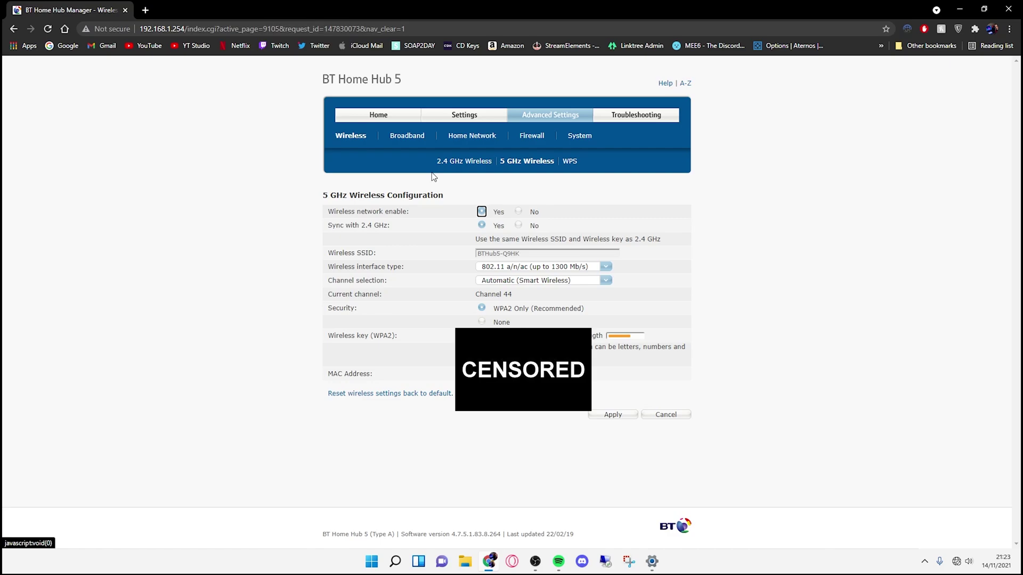
click(457, 161)
click(524, 225)
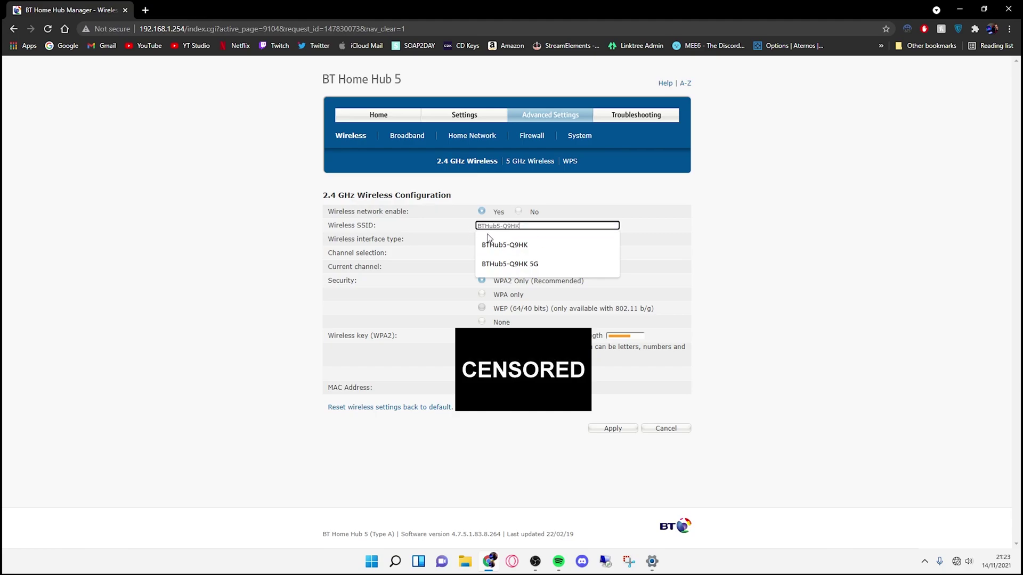
click(740, 228)
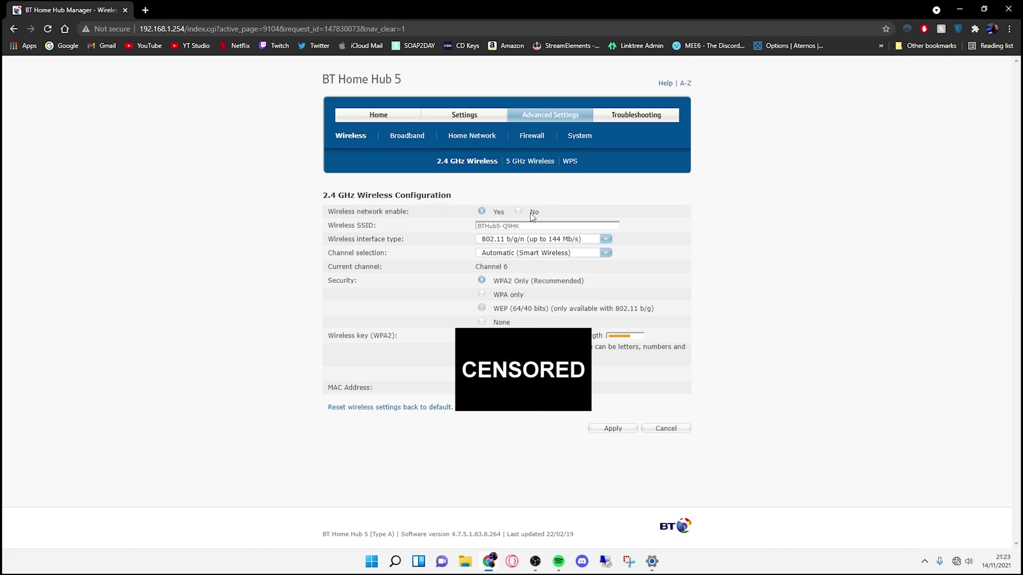
Replace the 2.4 GHz SSID BTHub5-Q9HK with the new Room WiFi name and apply it
click(527, 226)
drag(527, 226, 443, 228)
text(charlie's Room WiFi)
click(524, 226)
click(630, 427)
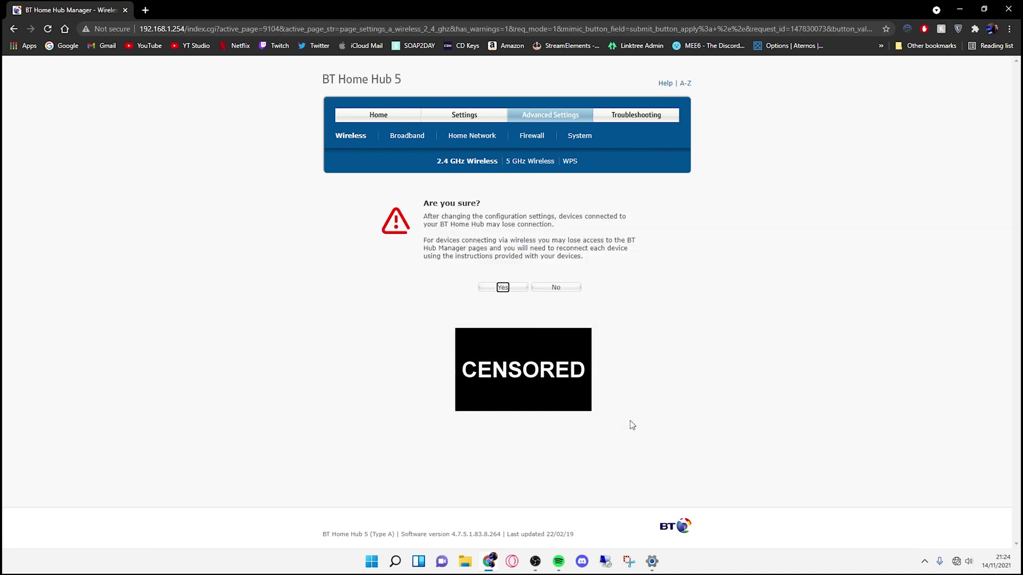
Confirm the wireless rename with Yes, then view the Admin Password settings page
click(500, 288)
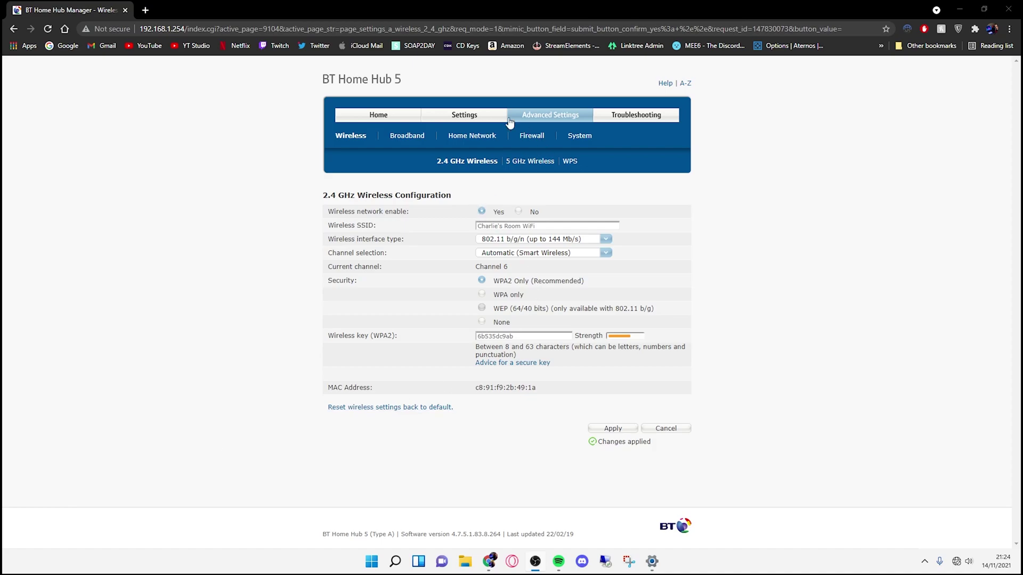
click(454, 115)
click(608, 137)
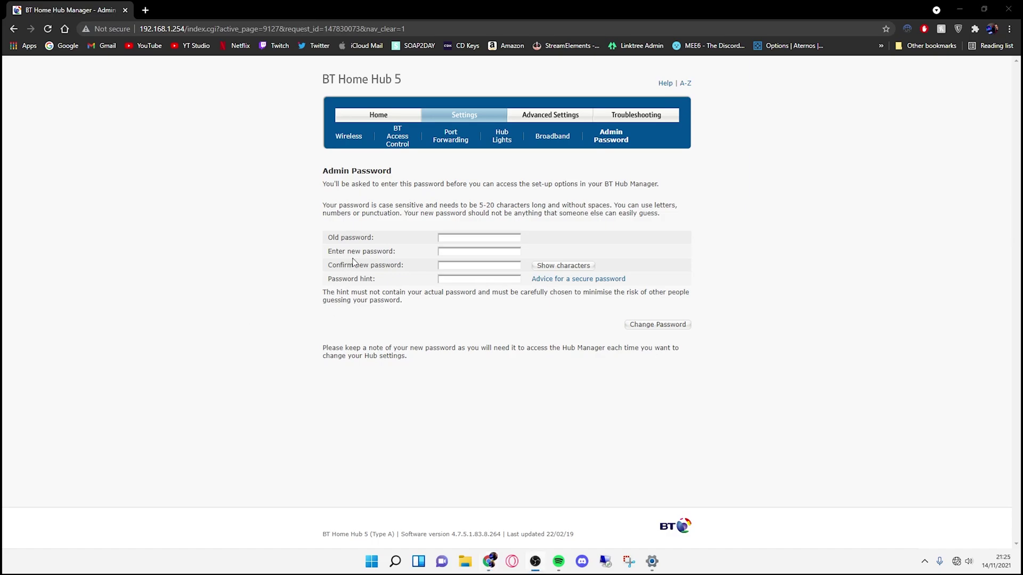
Go back into Advanced Settings and open Home Network > IP Addresses, selecting the hub address 192.168.1.254
click(546, 113)
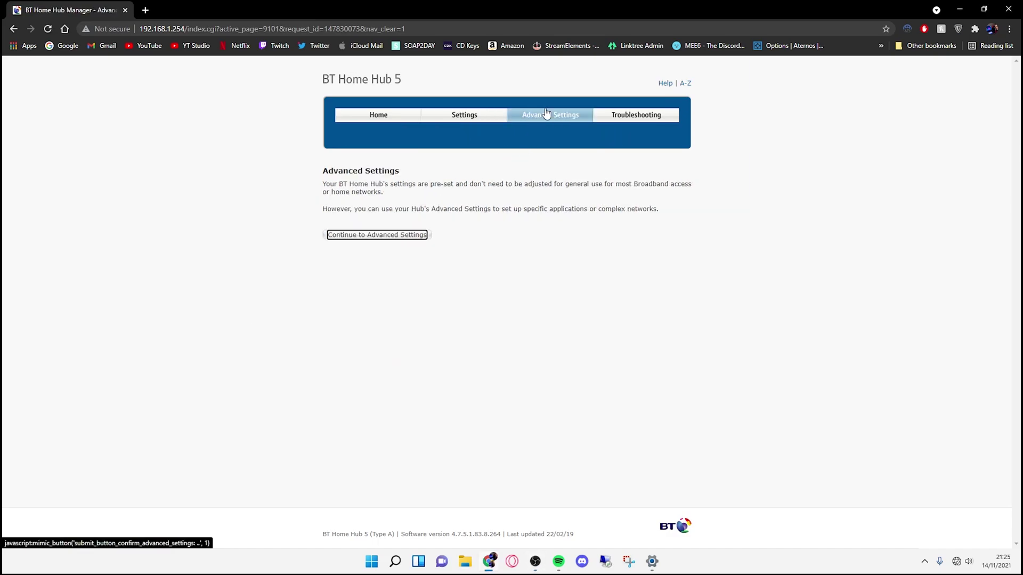
click(394, 235)
click(478, 135)
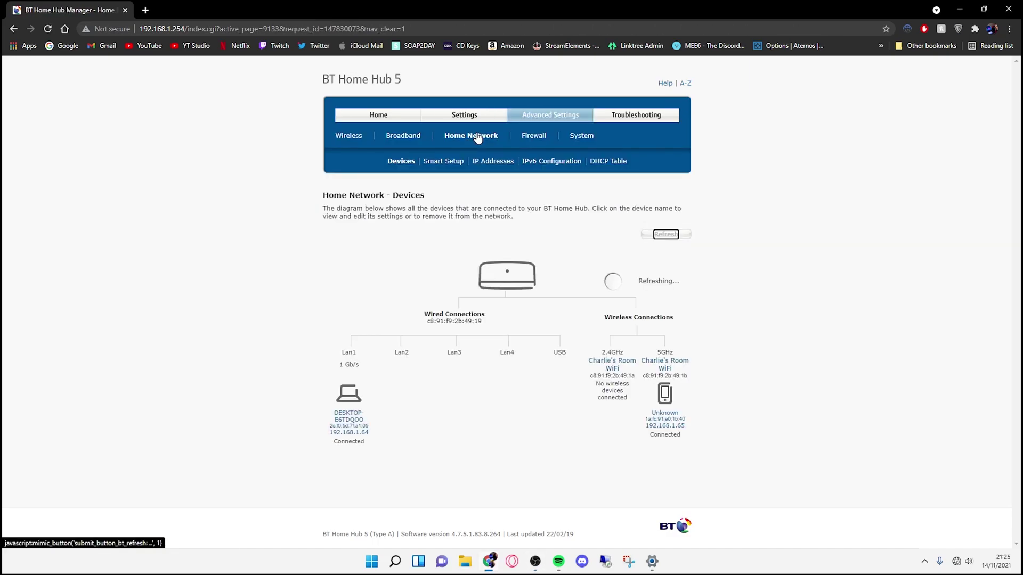
click(490, 163)
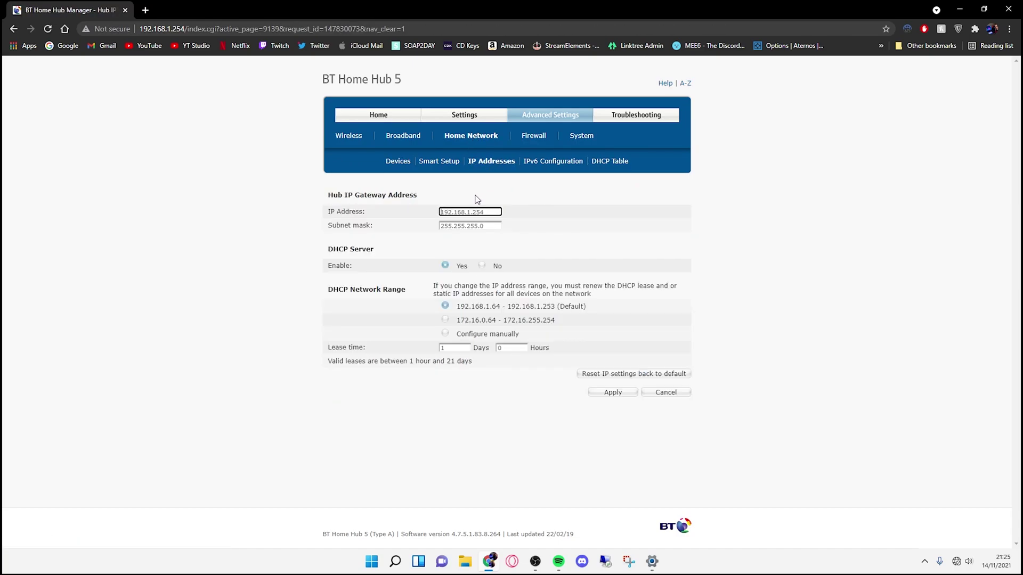
drag(483, 214, 440, 213)
click(485, 213)
drag(491, 212, 442, 210)
click(490, 213)
text(5)
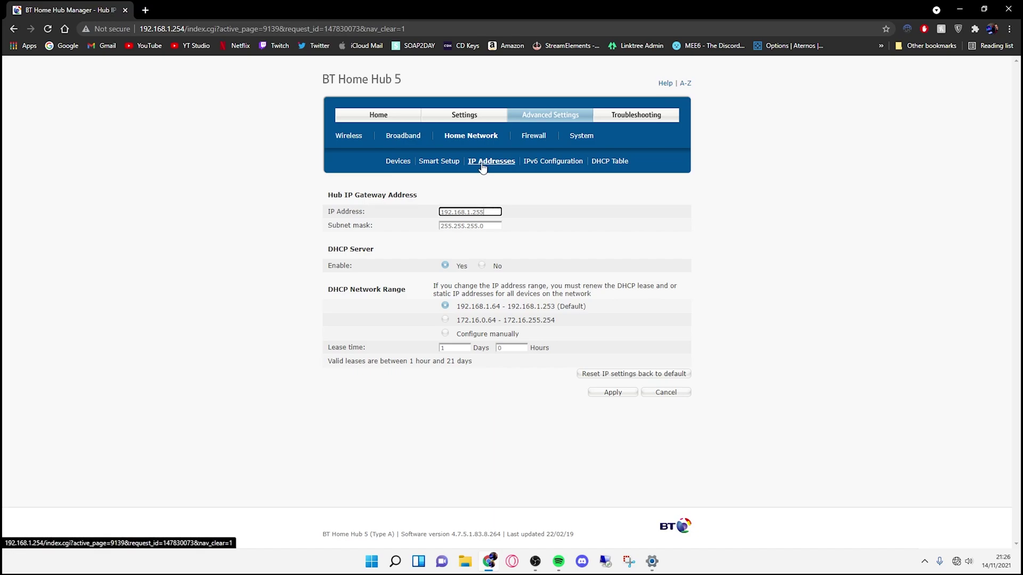
key(BackSpace)
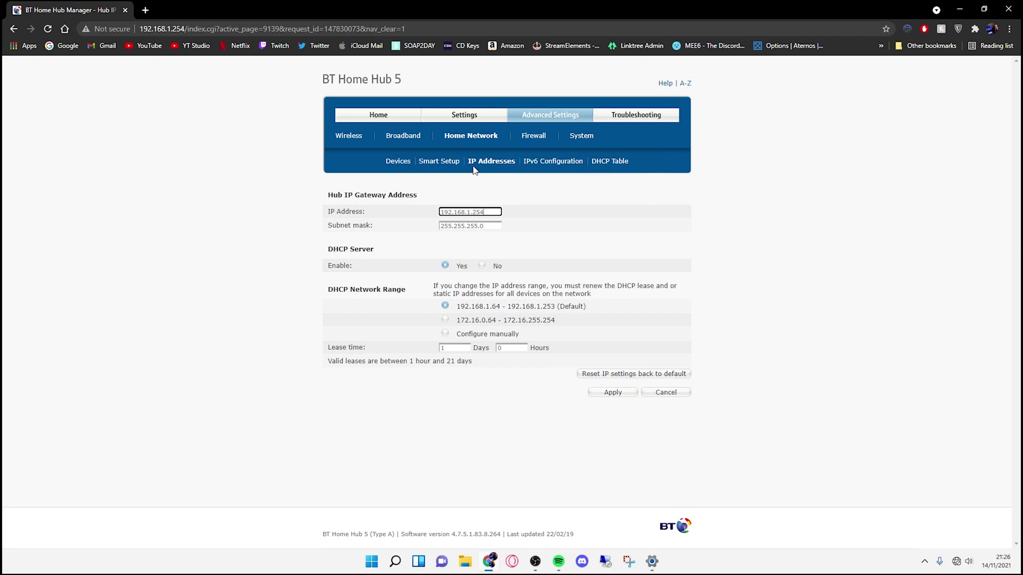
key(alt+Tab)
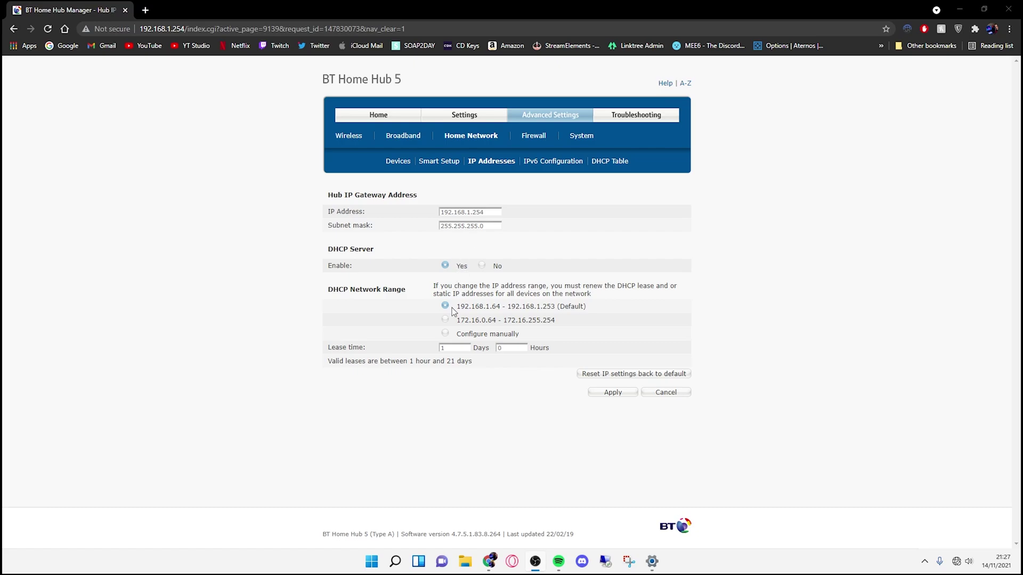
Set DHCP Server Enable to No and confirm the change with Apply and Yes
click(481, 265)
click(613, 392)
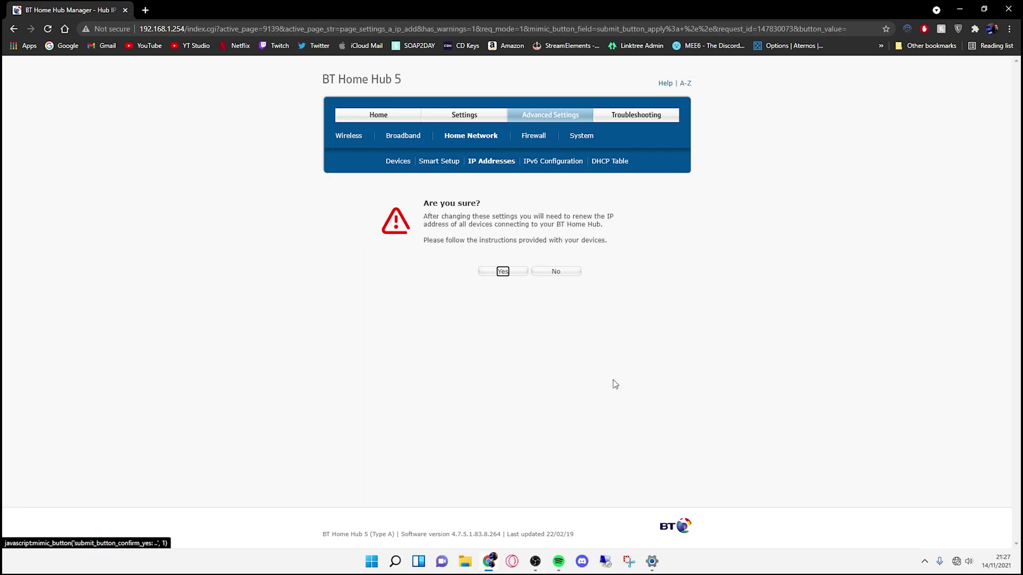
click(509, 275)
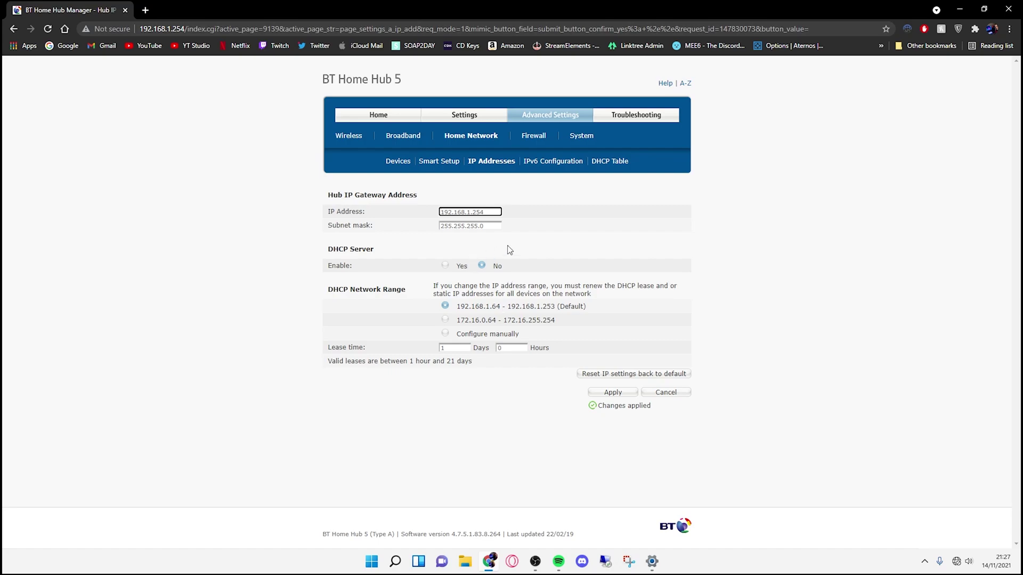
click(534, 137)
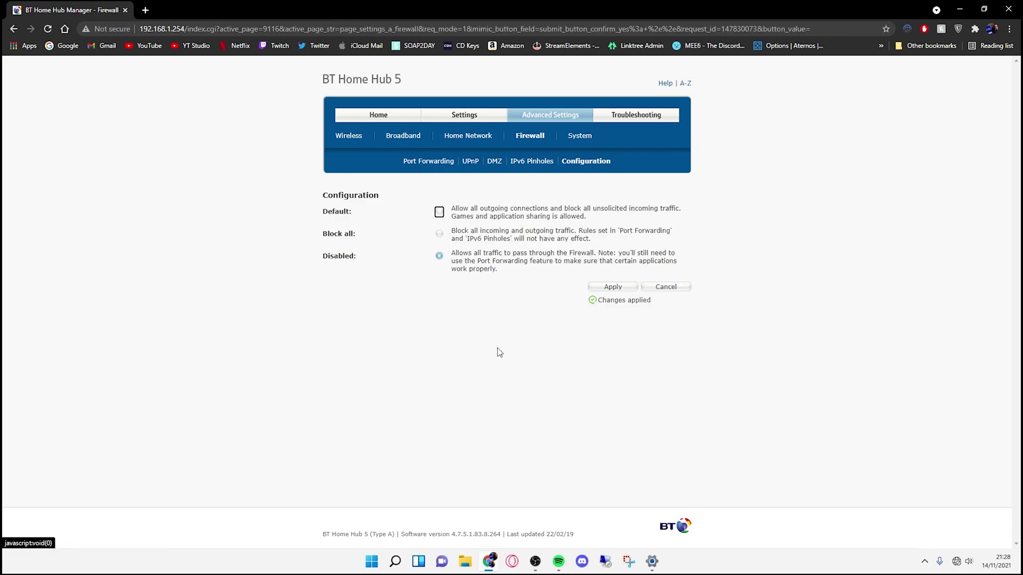
Return to the hub's Home overview page
click(385, 125)
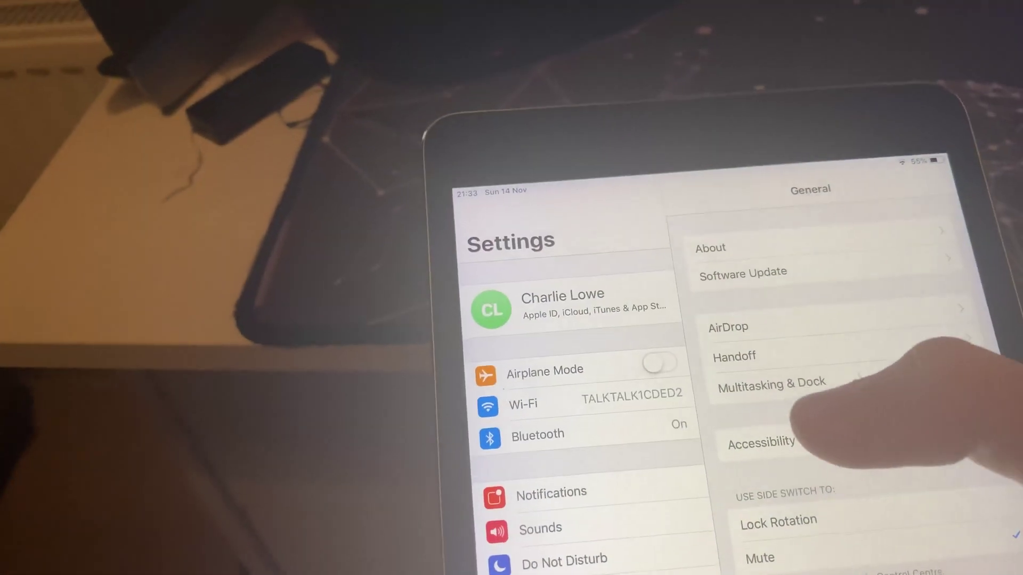
On the iPad, open the Wi-Fi network list and pick the renamed room network
click(519, 405)
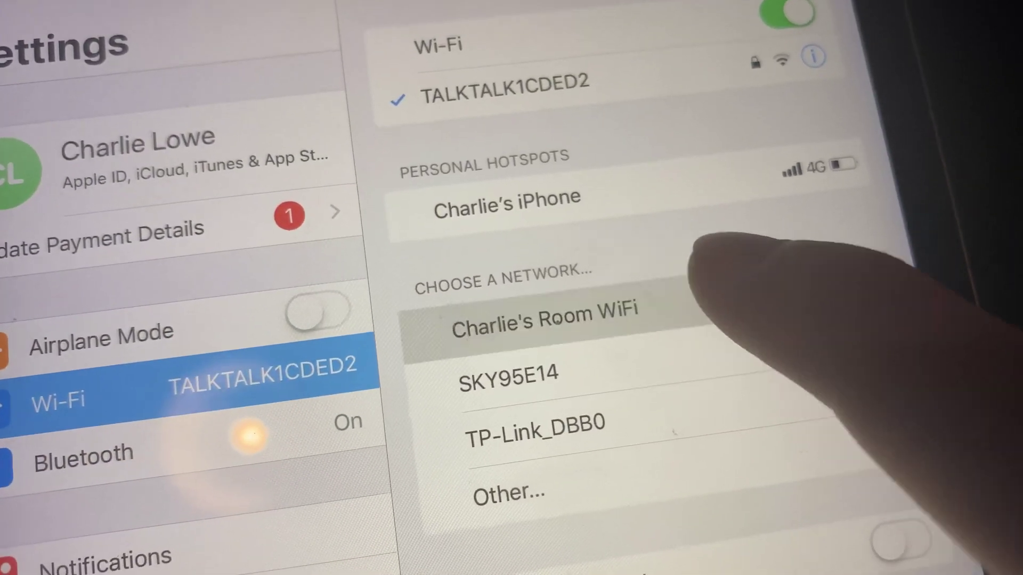
click(666, 317)
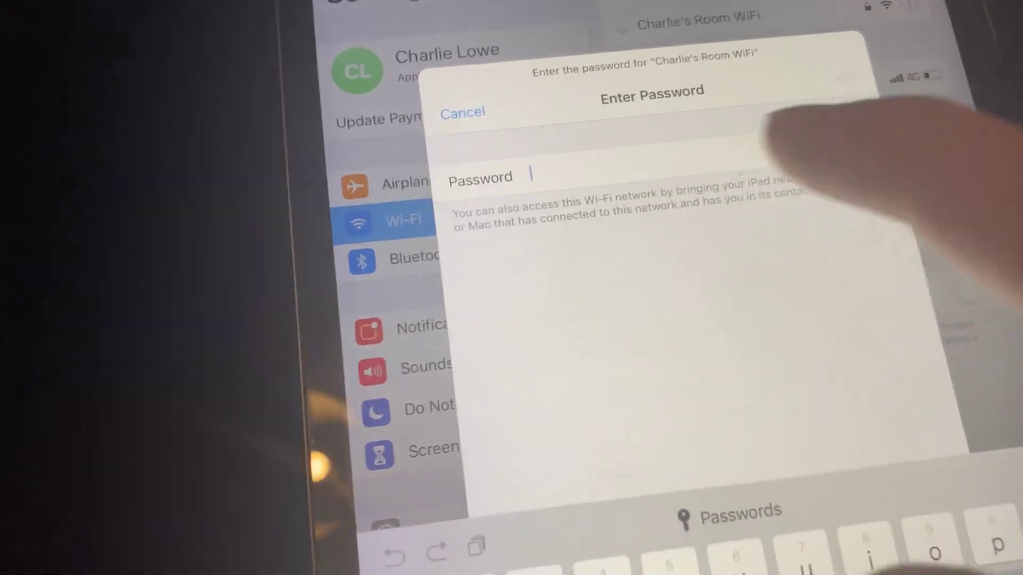